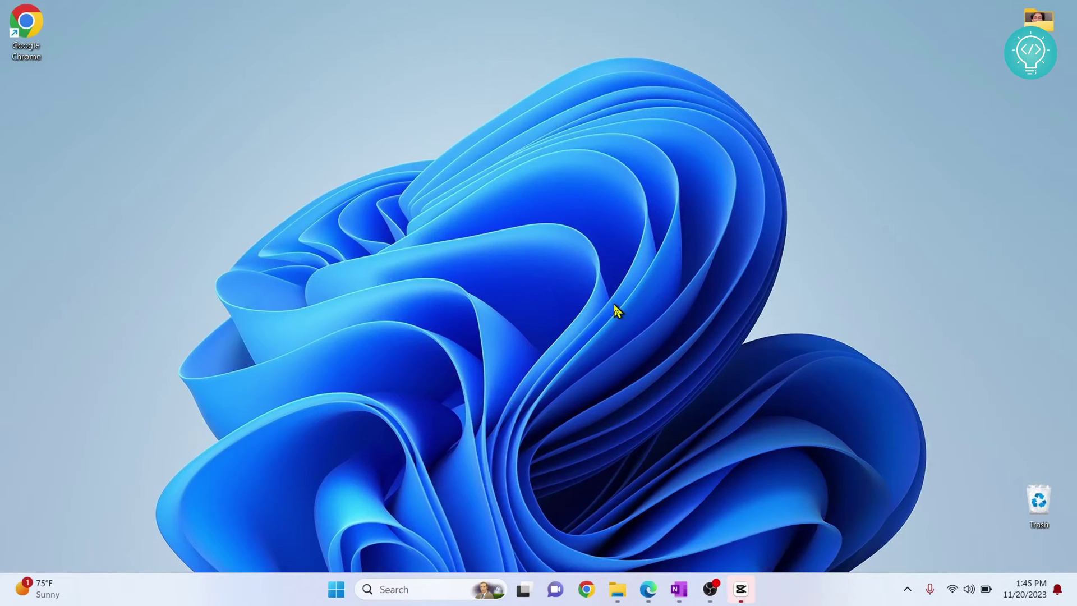
# Step: Launch Command Prompt by searching for cmd in the Start menu
pyautogui.press('super')
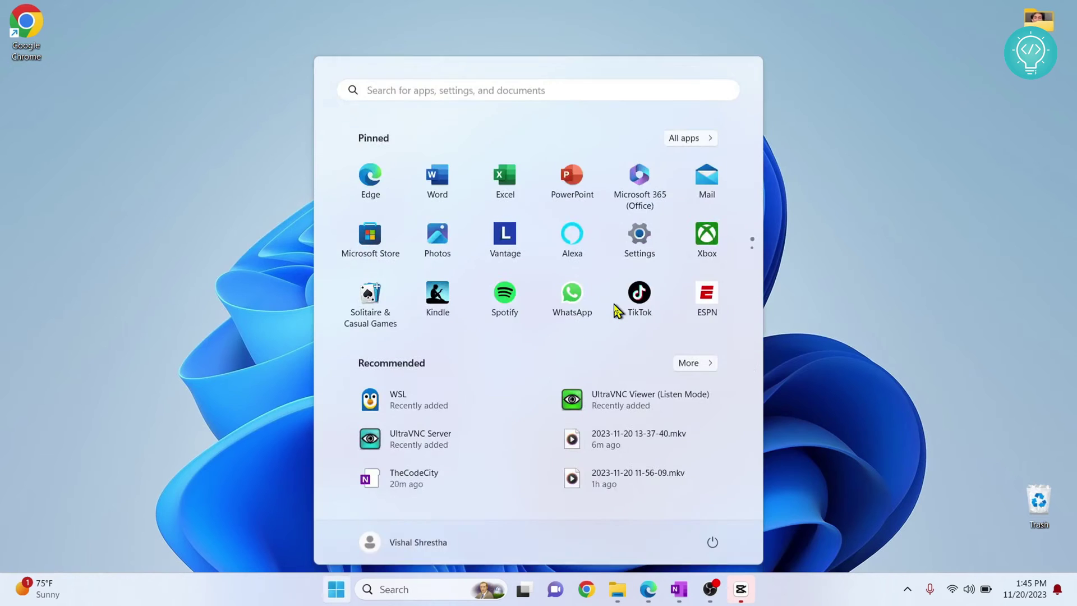
pyautogui.write('cmd')
pyautogui.press('Return')
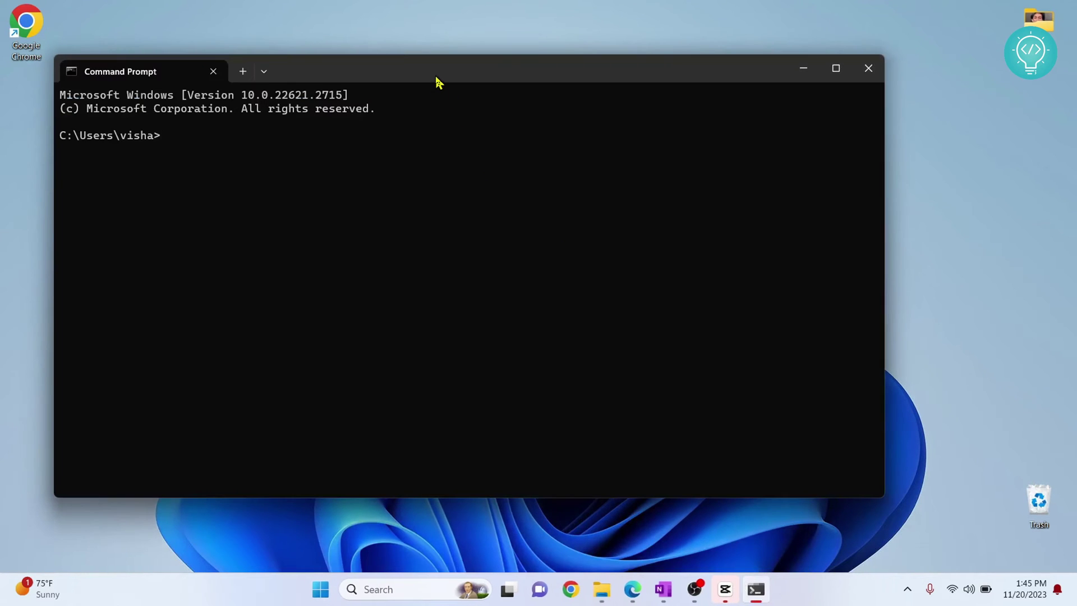
# Step: Run python --version and highlight the reported Python 3.12.0 line
pyautogui.moveTo(435, 79); pyautogui.dragTo(511, 93)
pyautogui.write('python')
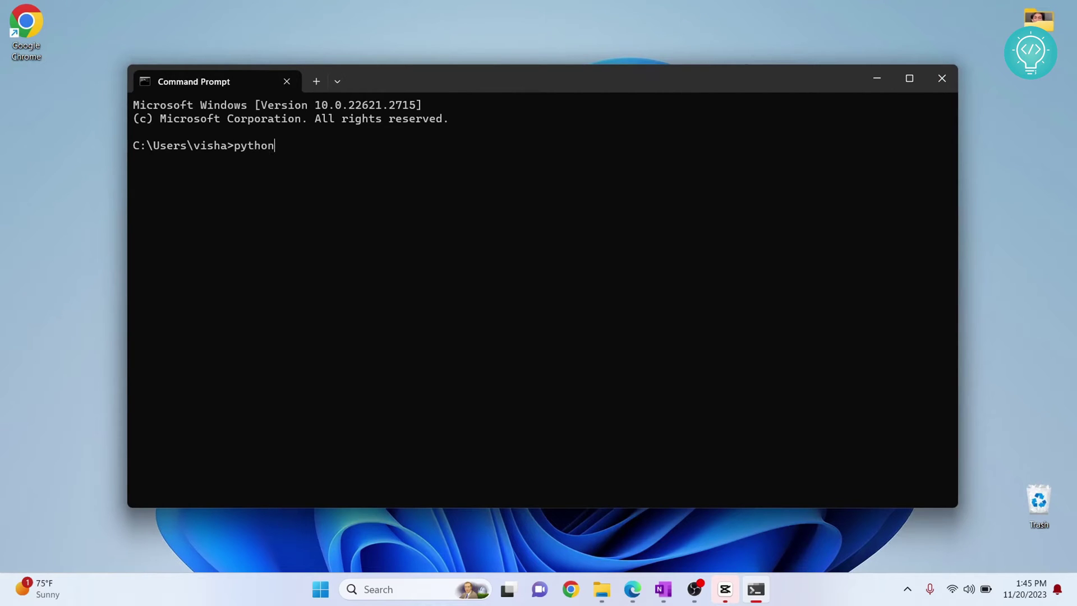
pyautogui.write(' --version')
pyautogui.press('Return')
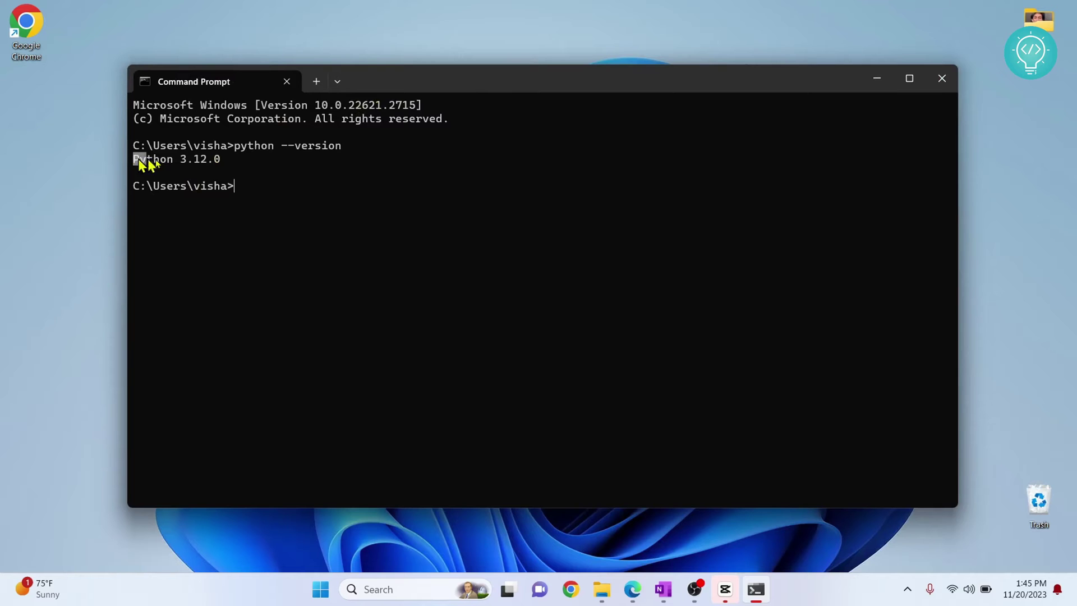
pyautogui.moveTo(135, 160); pyautogui.dragTo(226, 165)
pyautogui.click(253, 186)
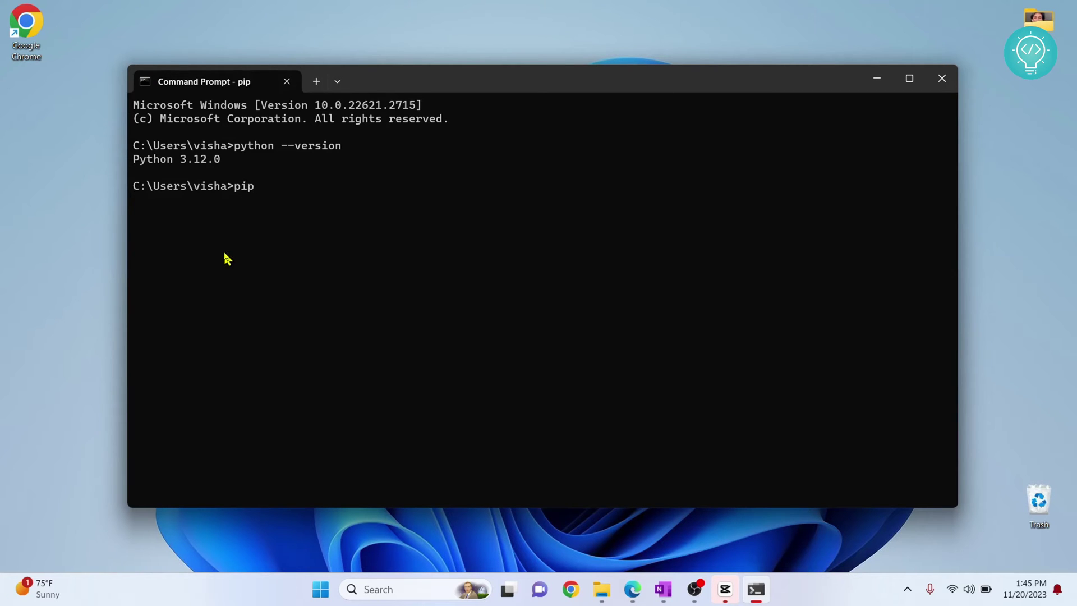
pyautogui.scroll(9, 211, 250)
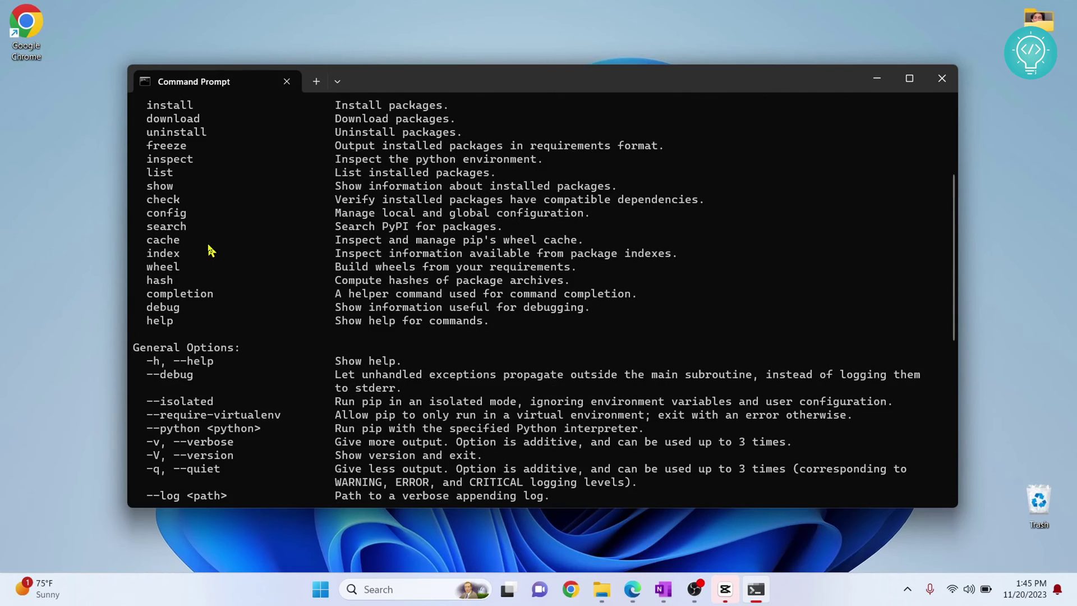
pyautogui.scroll(4, 210, 250)
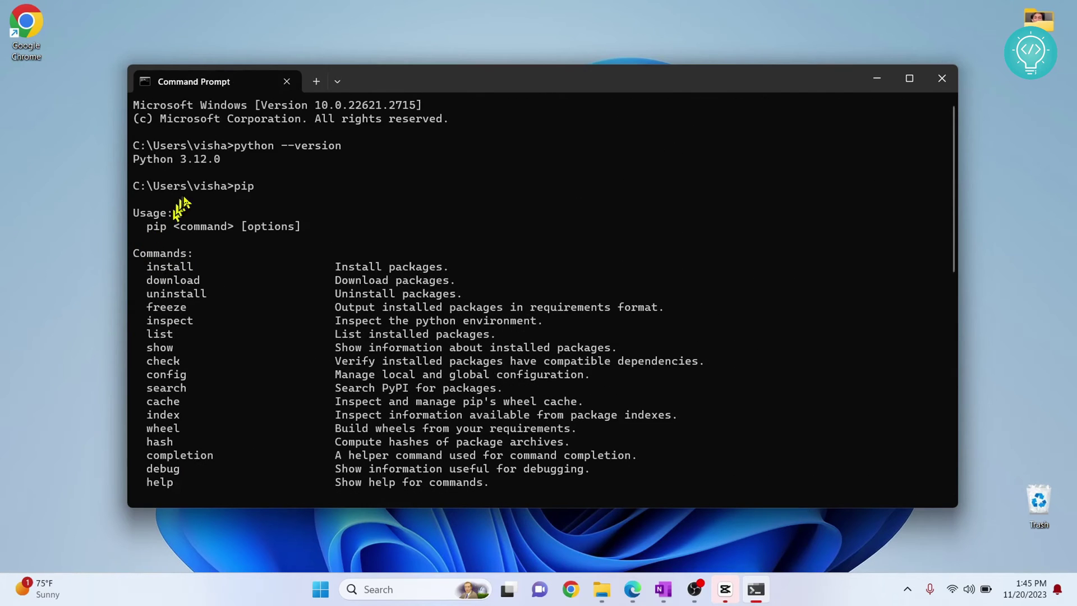
pyautogui.scroll(-2, 173, 283)
pyautogui.scroll(-3, 173, 282)
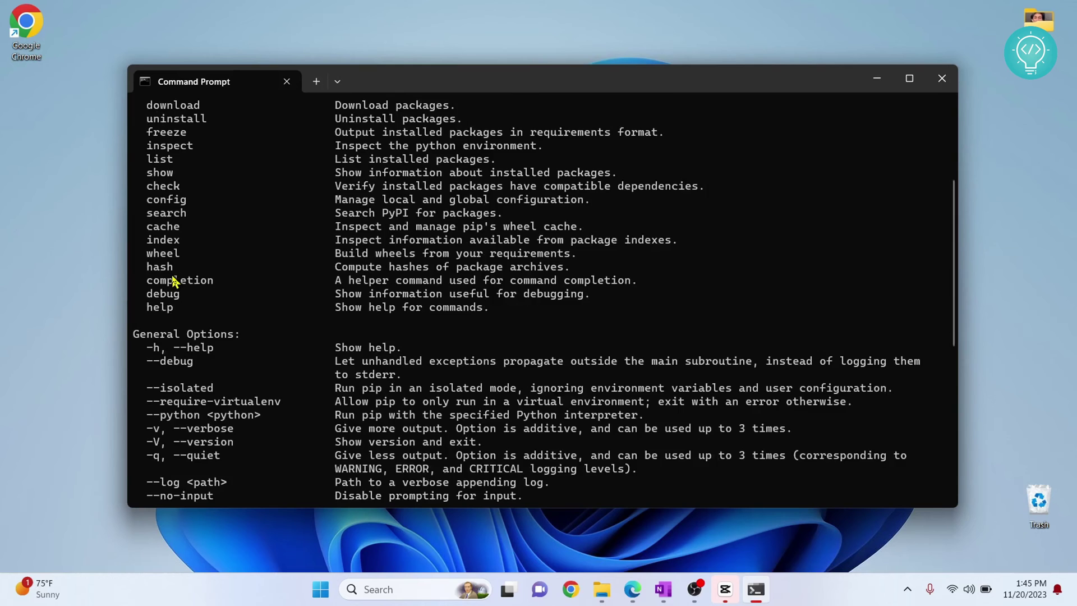
pyautogui.scroll(-6, 173, 282)
pyautogui.scroll(-3, 173, 282)
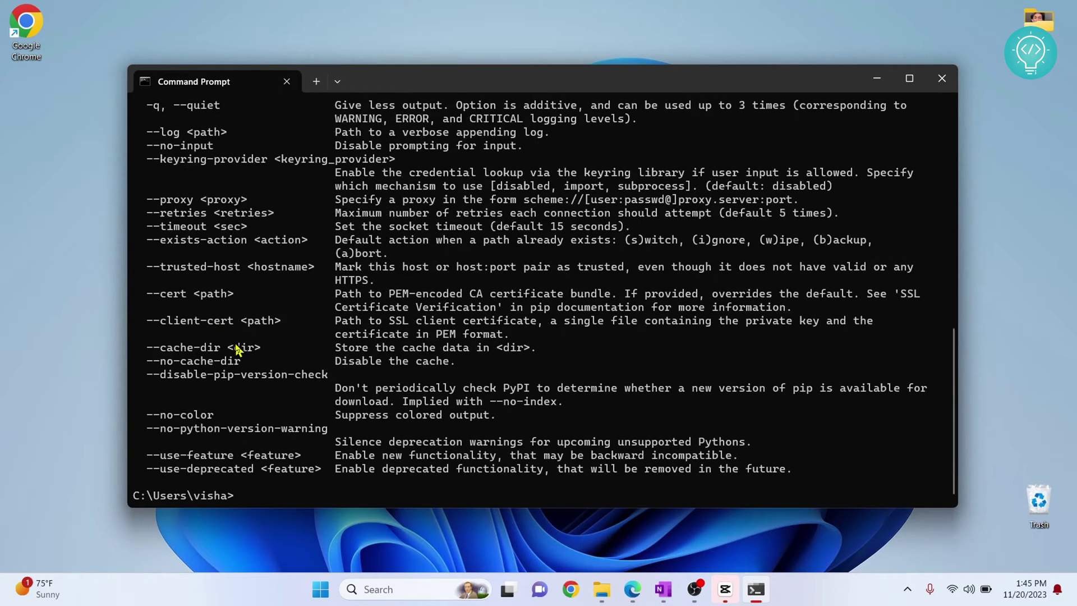
pyautogui.write('py')
pyautogui.write('thon -m pip --version')
# Step: Run python -m pip --version, confirming pip 23.3.1 for Python 3.12
pyautogui.press('Return')
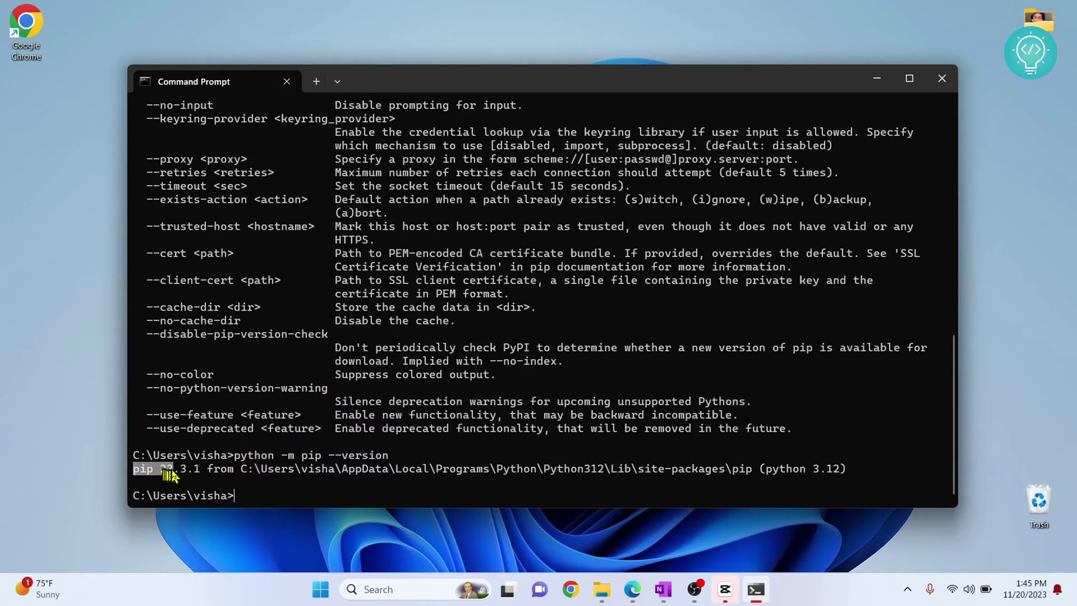
pyautogui.moveTo(130, 474); pyautogui.dragTo(205, 471)
pyautogui.scroll(4, 240, 355)
pyautogui.scroll(5, 240, 355)
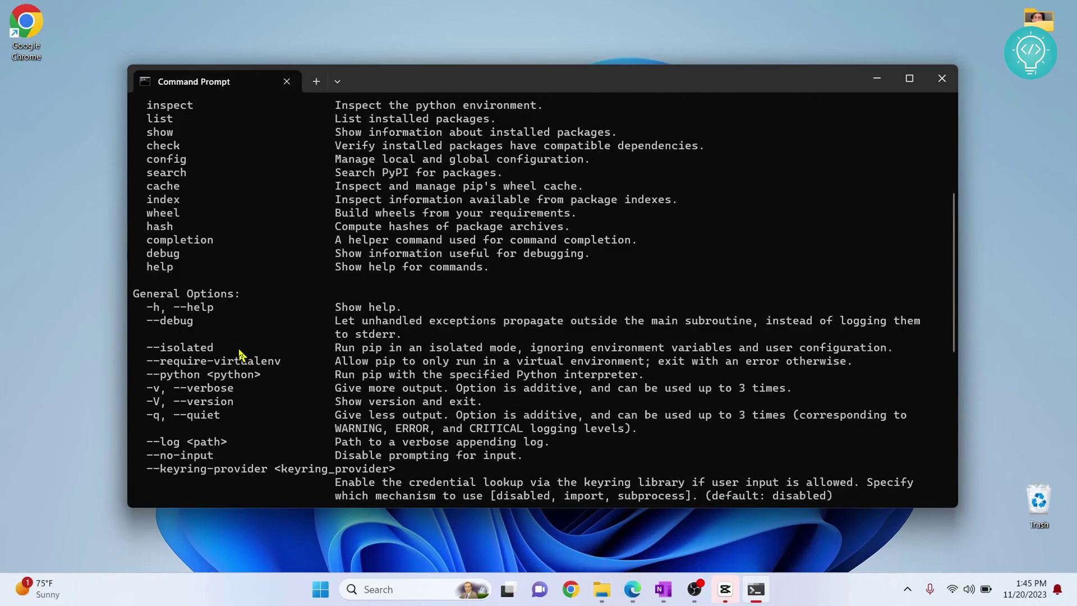
pyautogui.scroll(5, 240, 355)
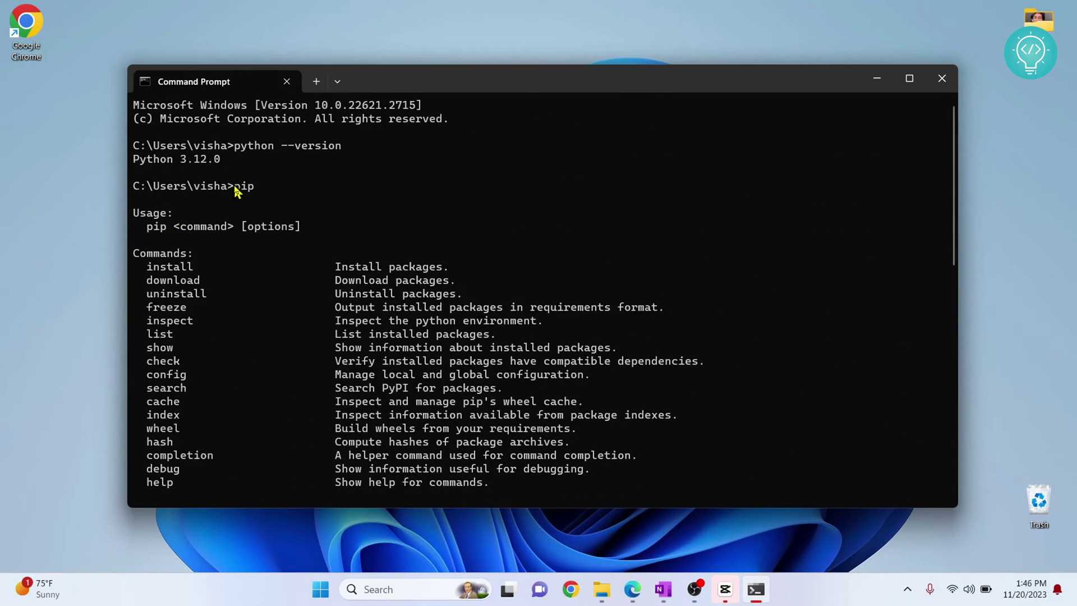
pyautogui.moveTo(234, 187); pyautogui.dragTo(316, 198)
pyautogui.scroll(-10, 252, 387)
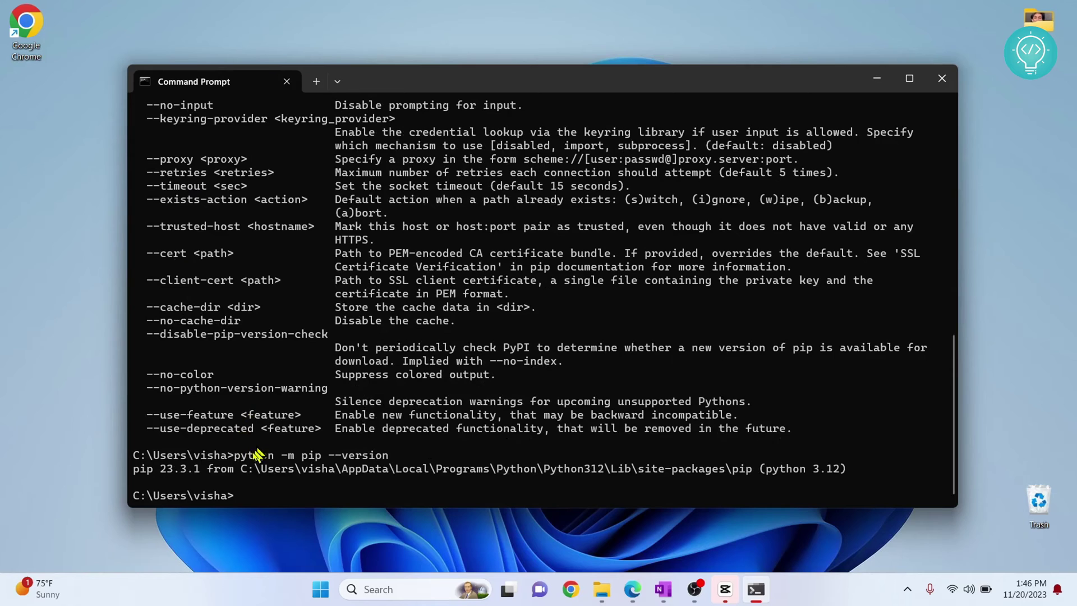
pyautogui.moveTo(236, 458); pyautogui.dragTo(389, 461)
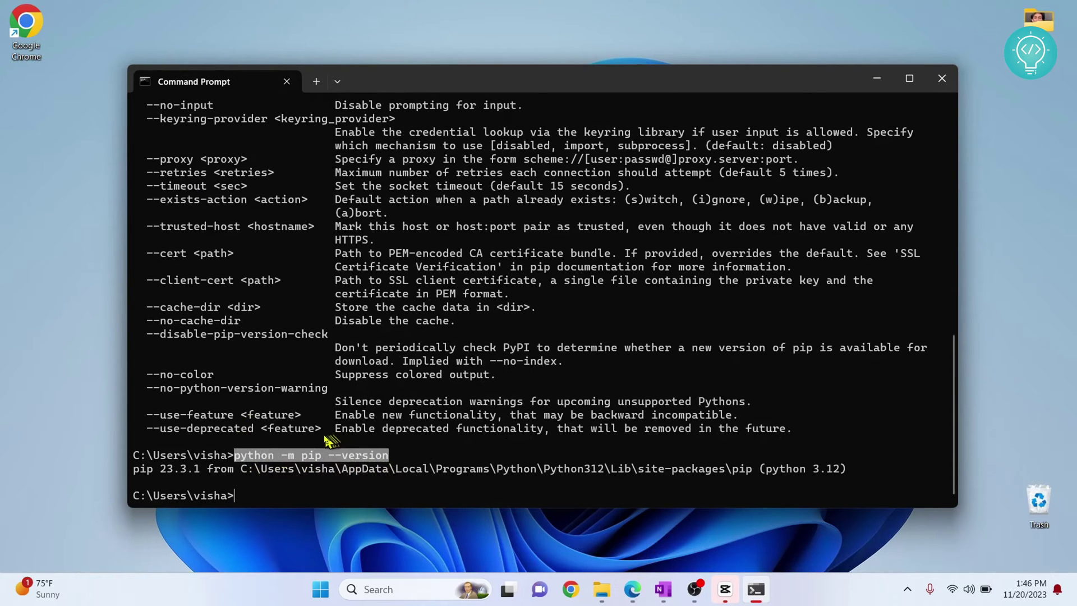
pyautogui.click(310, 462)
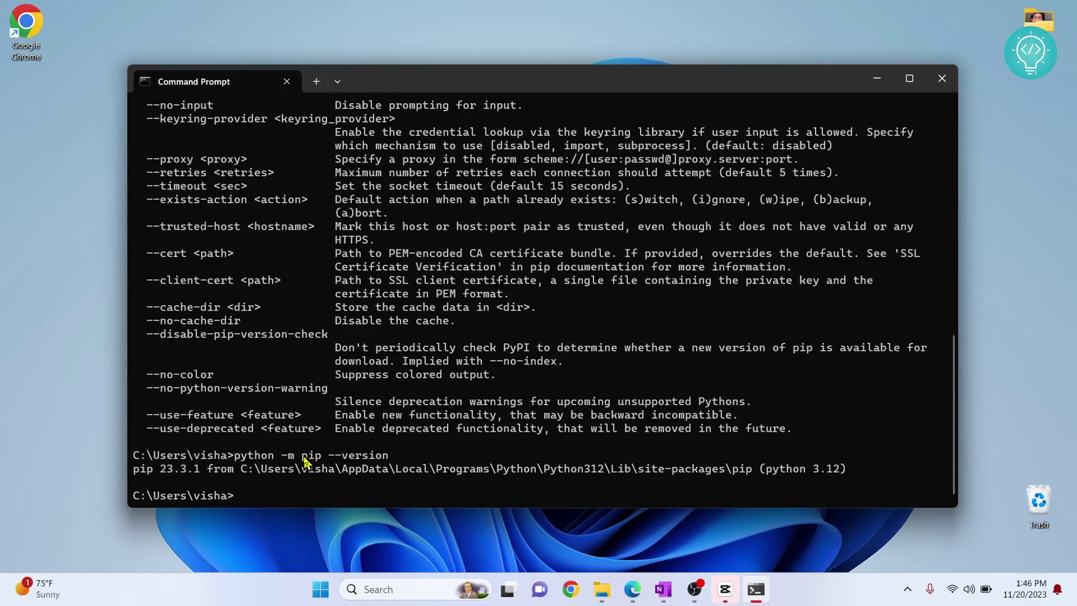
pyautogui.moveTo(235, 459); pyautogui.dragTo(368, 460)
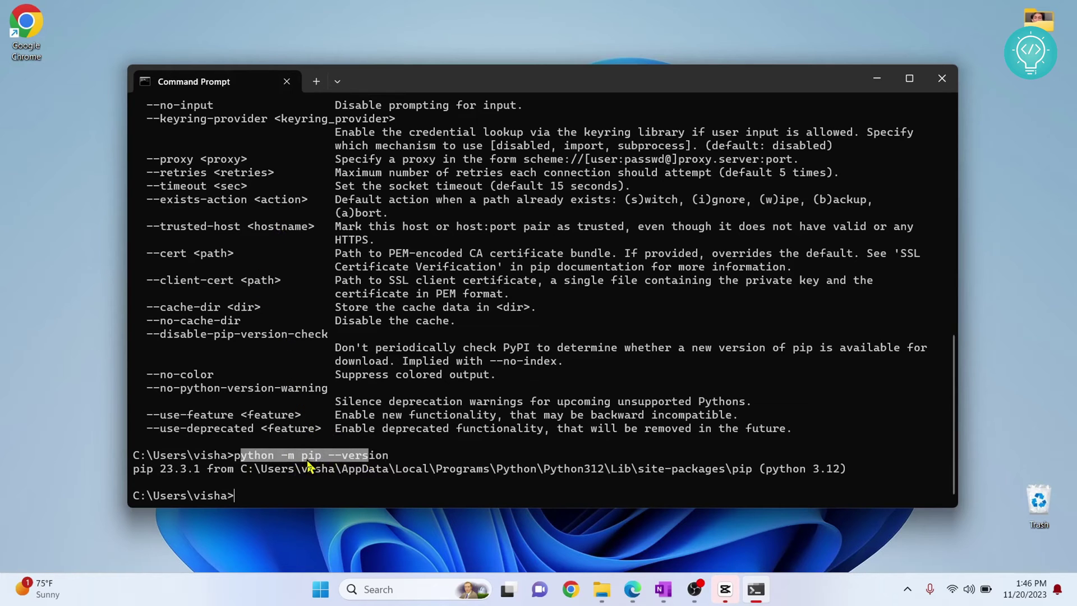
pyautogui.click(299, 498)
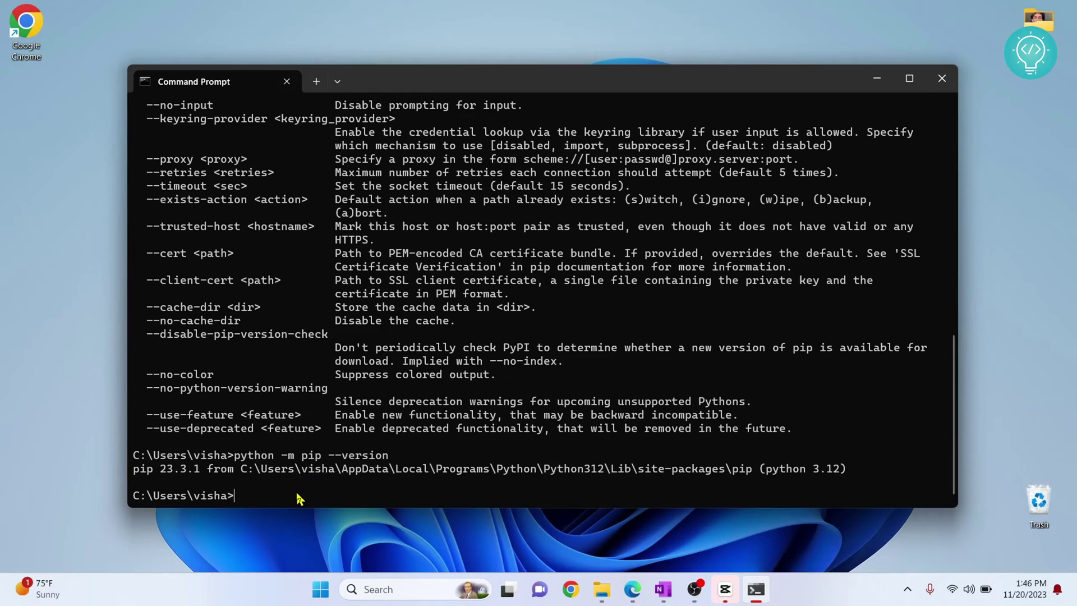
pyautogui.write('cls')
pyautogui.press('Return')
pyautogui.write('python -m pip install django')
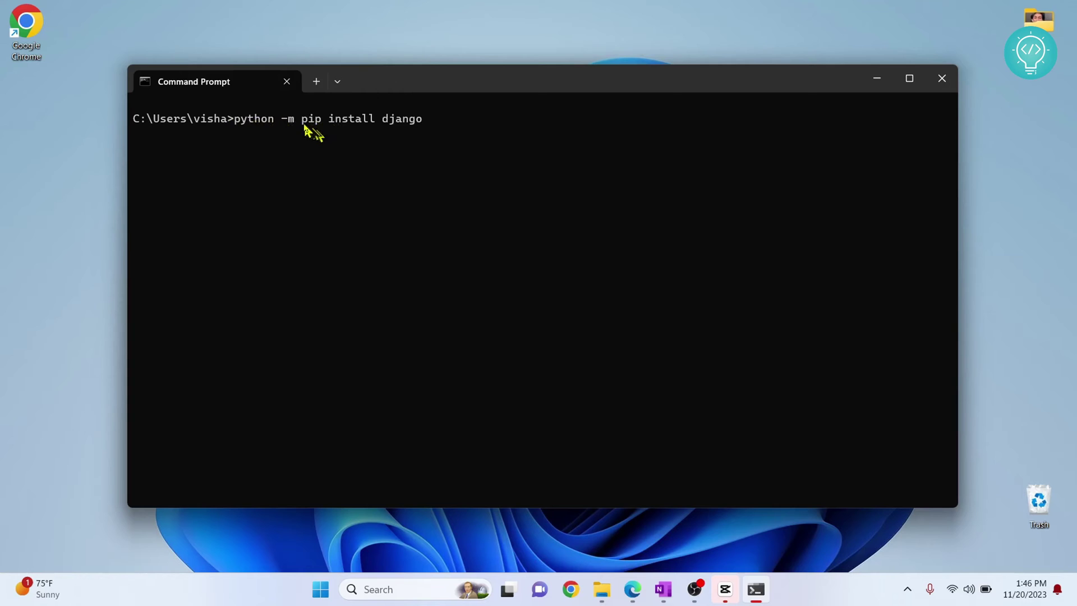
pyautogui.press('Return')
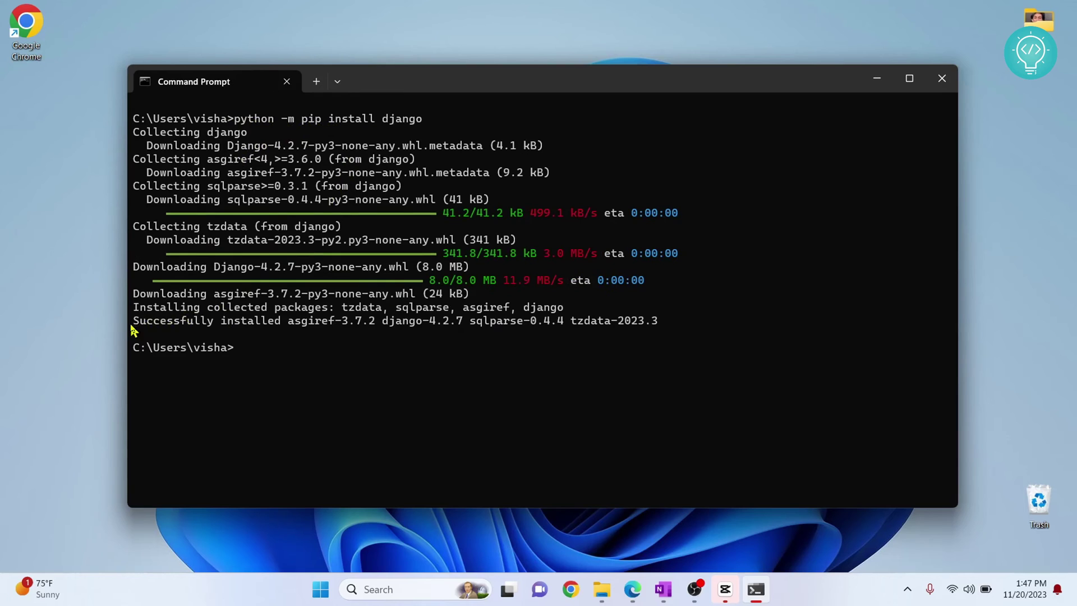
pyautogui.moveTo(135, 329); pyautogui.dragTo(282, 322)
pyautogui.rightClick(281, 322)
pyautogui.press('Return')
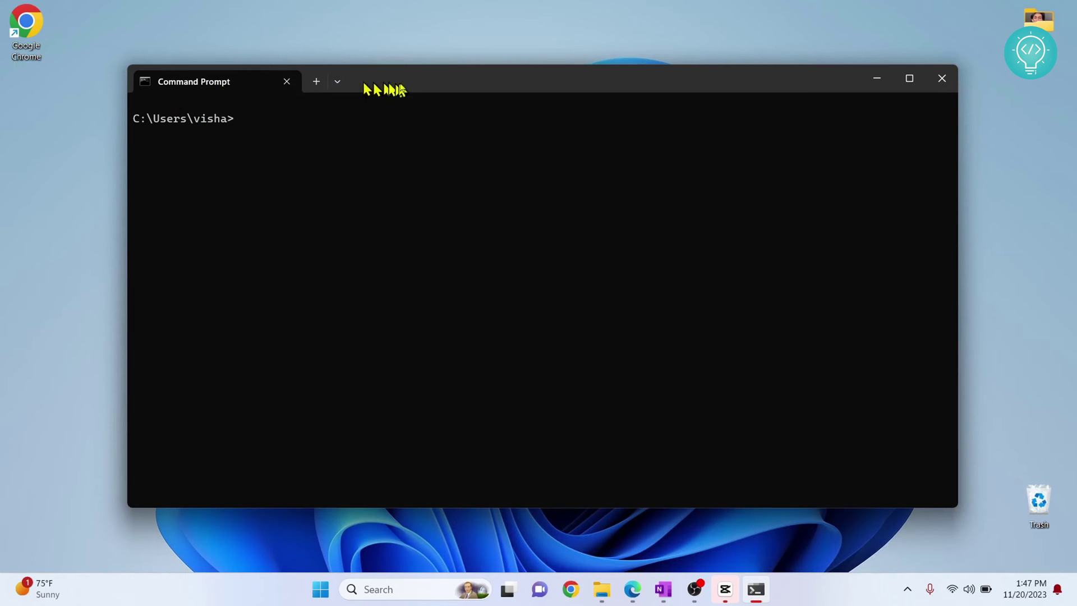
pyautogui.moveTo(378, 90); pyautogui.dragTo(430, 101)
pyautogui.write('exit')
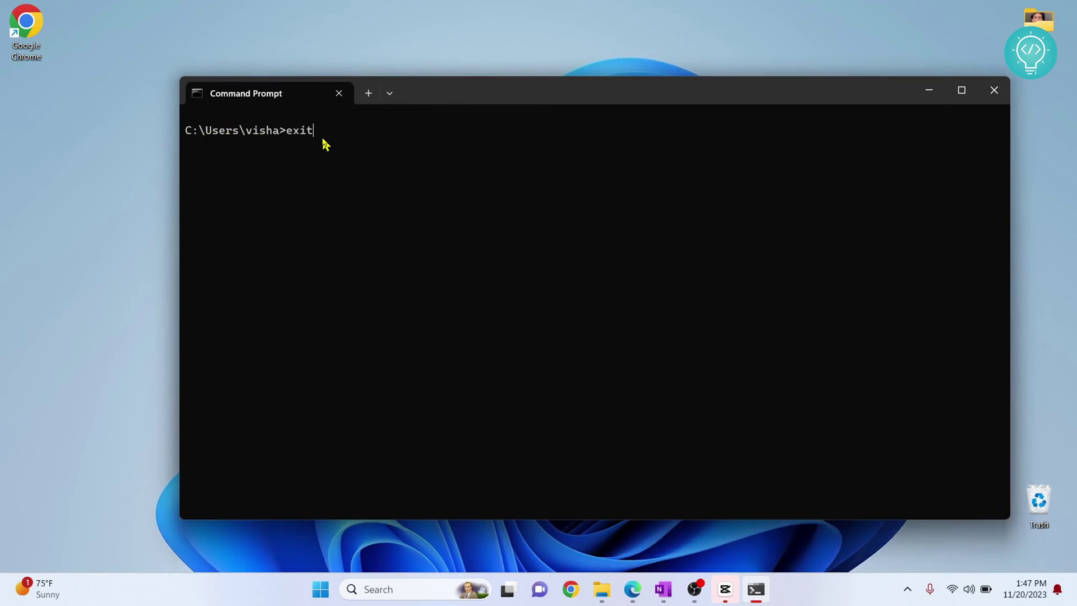
# Step: Exit cmd and start PowerShell at the Desktop via the desktop's Open in Terminal
pyautogui.press('Return')
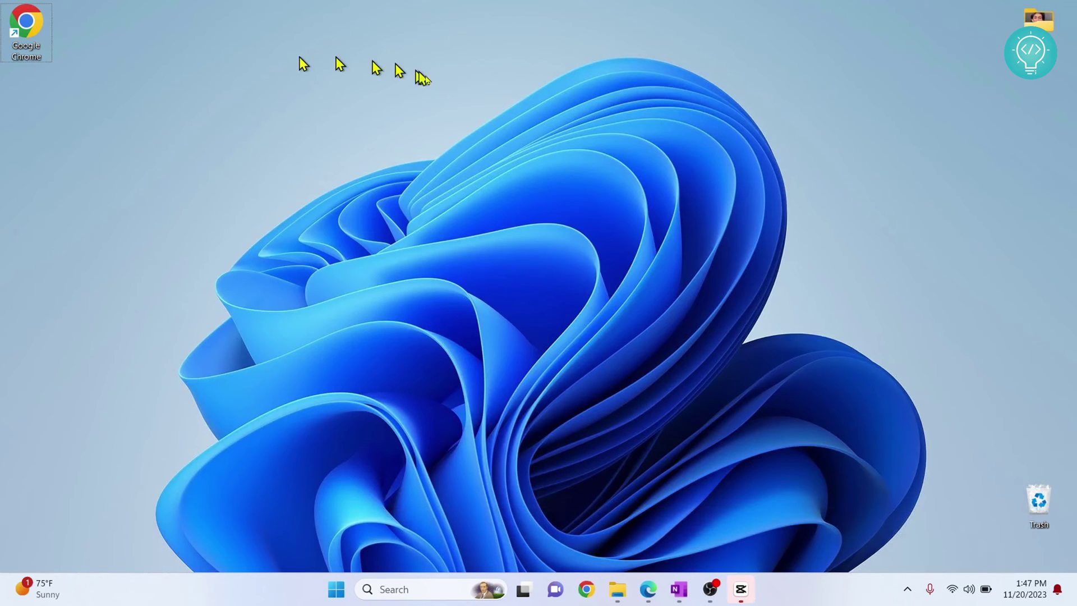
pyautogui.rightClick(198, 118)
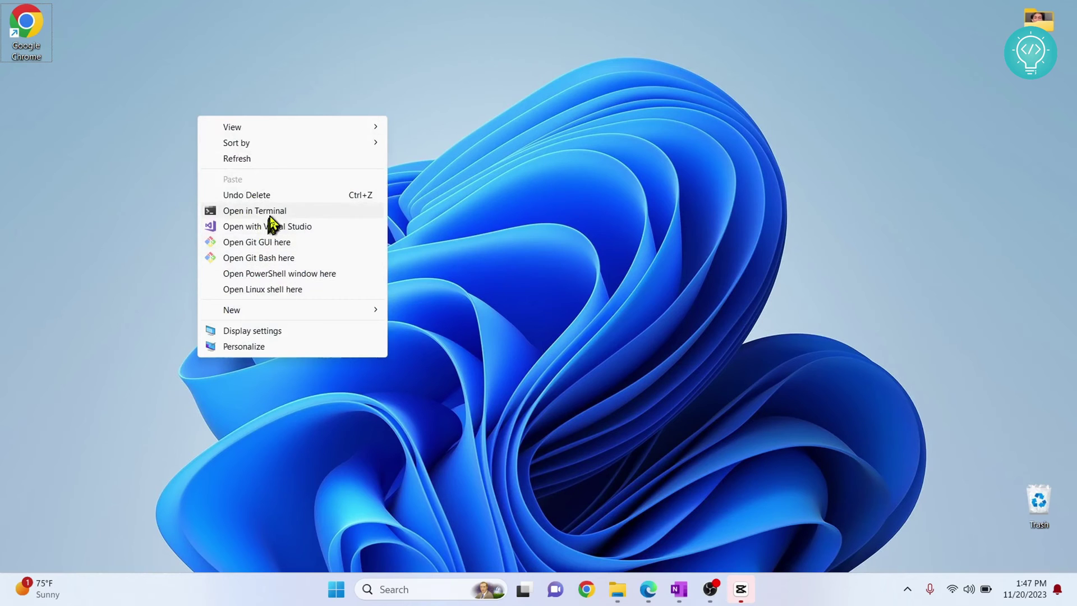
pyautogui.click(274, 220)
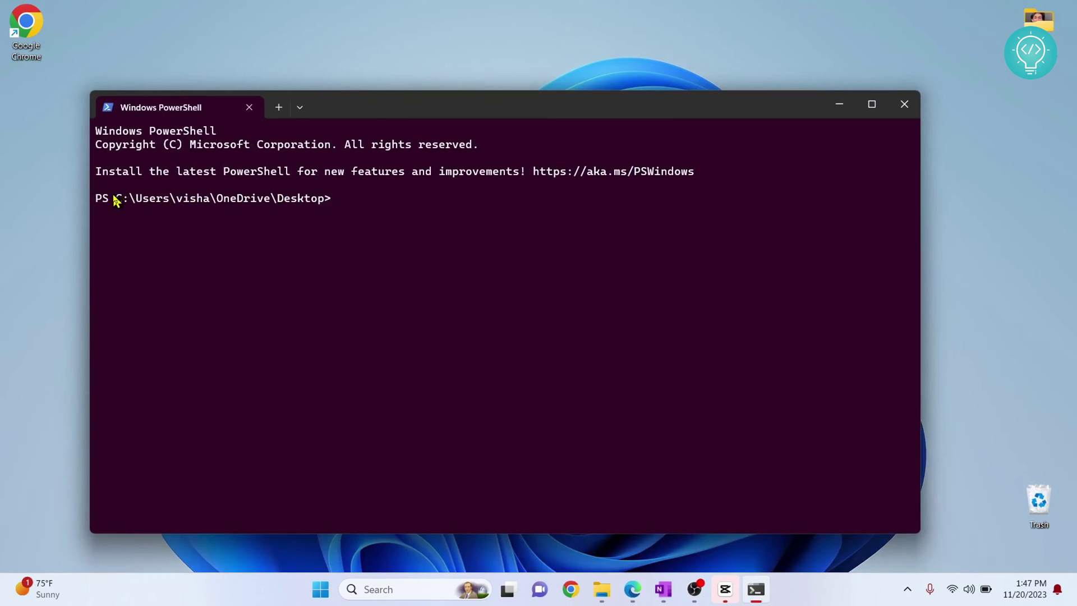
pyautogui.moveTo(109, 198); pyautogui.dragTo(334, 204)
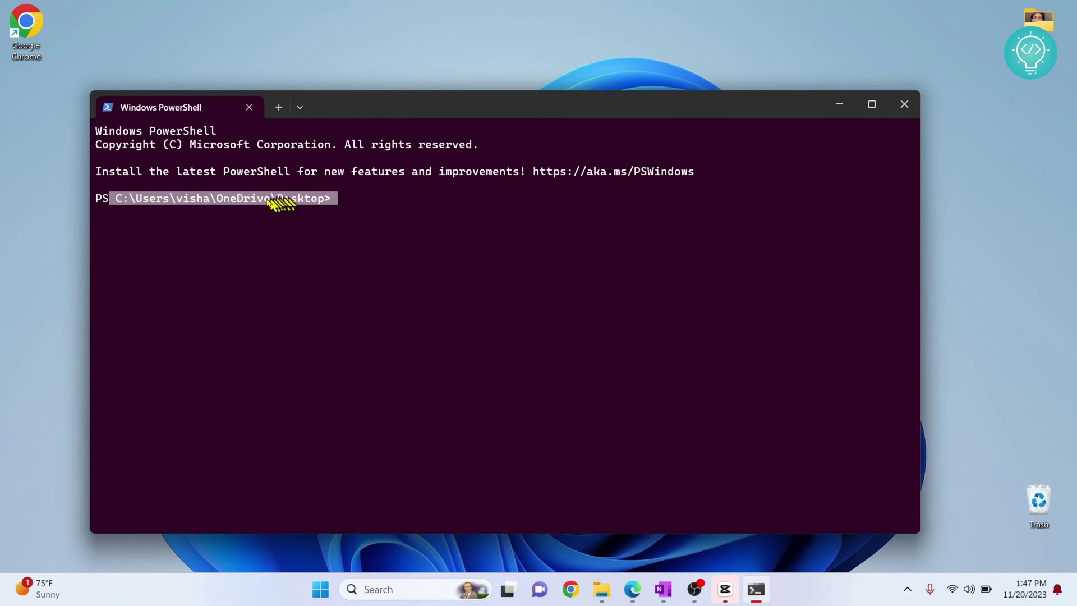
# Step: Run django-admin startproject myDjangoProj from the Desktop prompt
pyautogui.rightClick(336, 207)
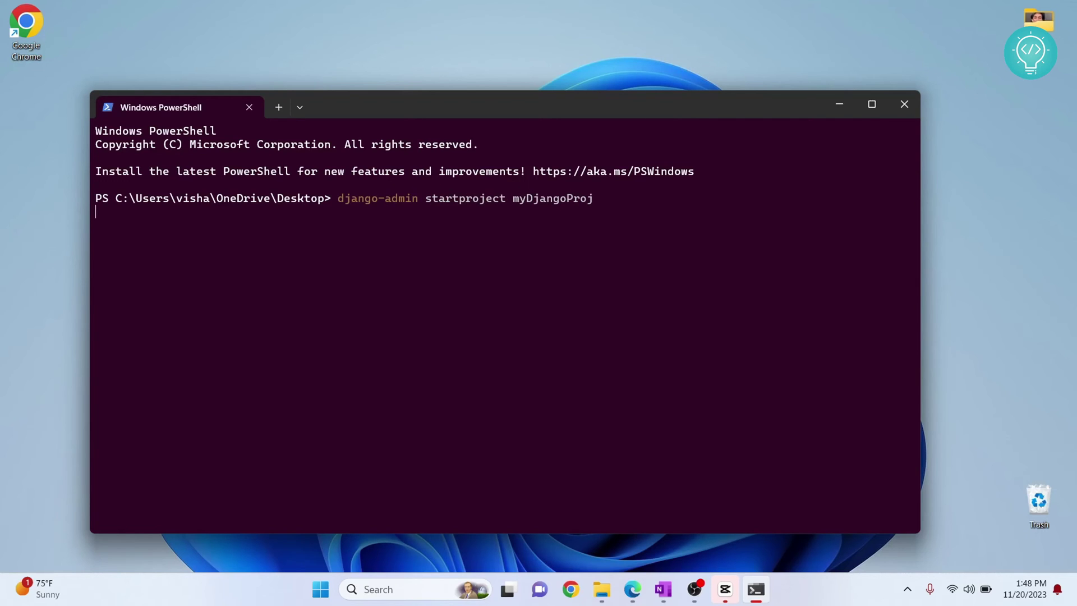
pyautogui.press('Return')
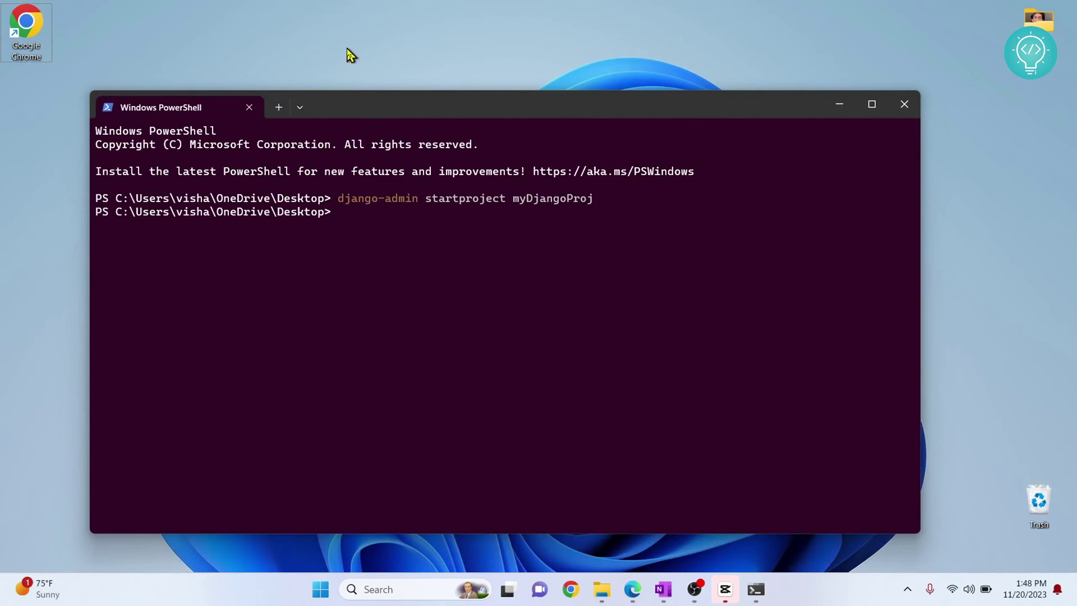
pyautogui.moveTo(358, 101); pyautogui.dragTo(428, 111)
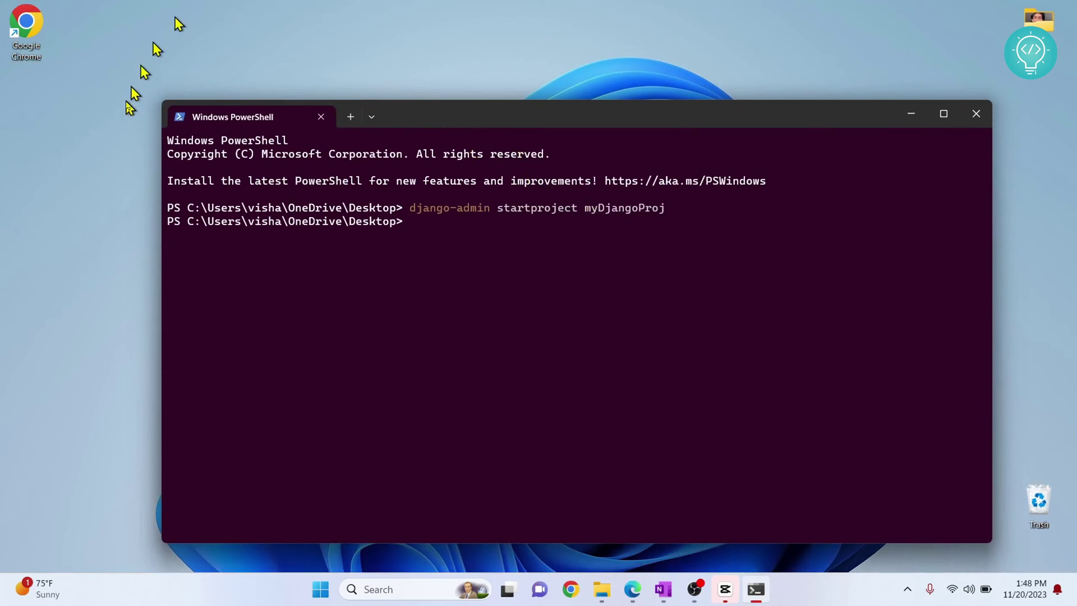
# Step: Refresh the desktop, open the myDjangoProj folder in File Explorer, and return to PowerShell
pyautogui.click(910, 112)
pyautogui.rightClick(606, 128)
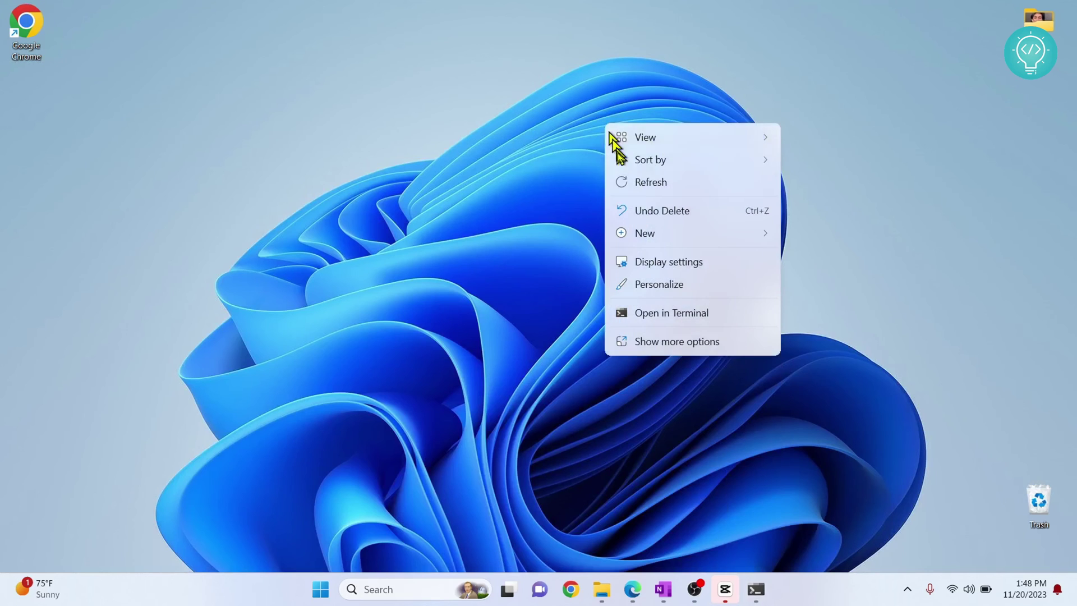
pyautogui.click(634, 184)
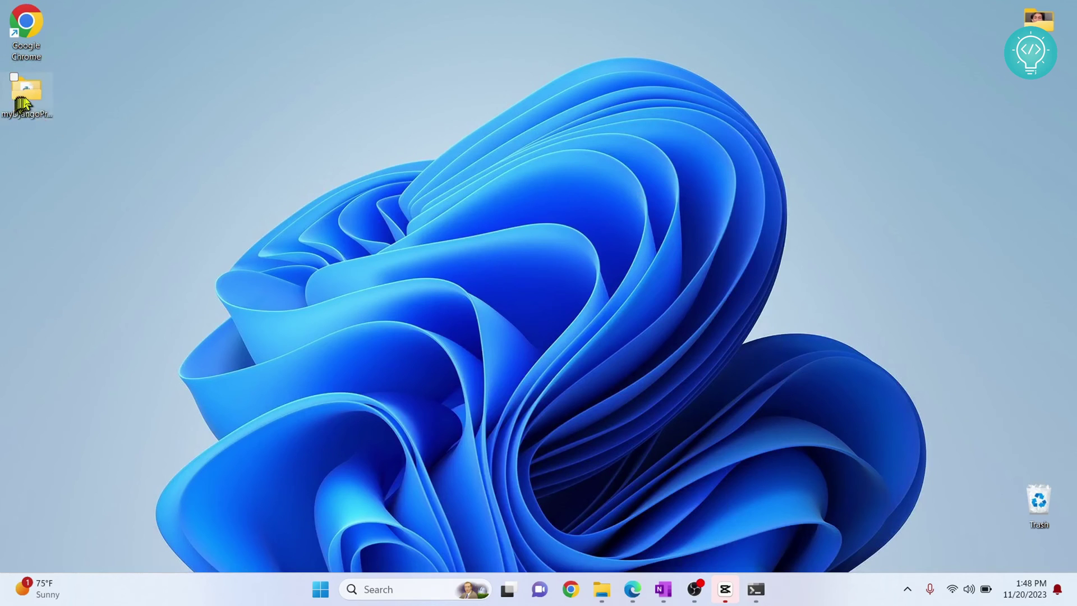
pyautogui.doubleClick(26, 92)
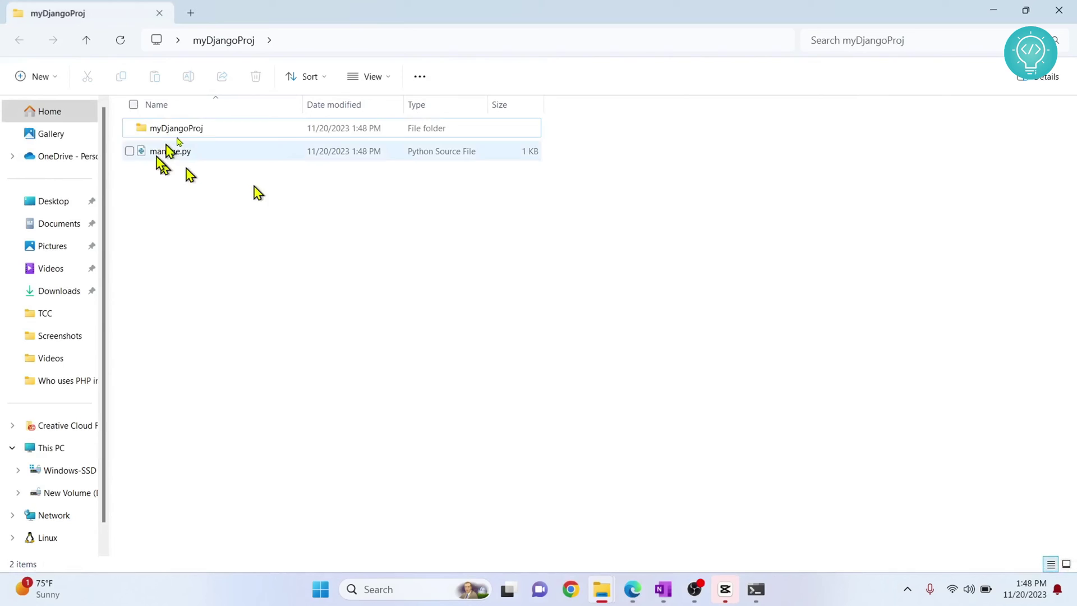
pyautogui.hotkey('alt', 'Tab')
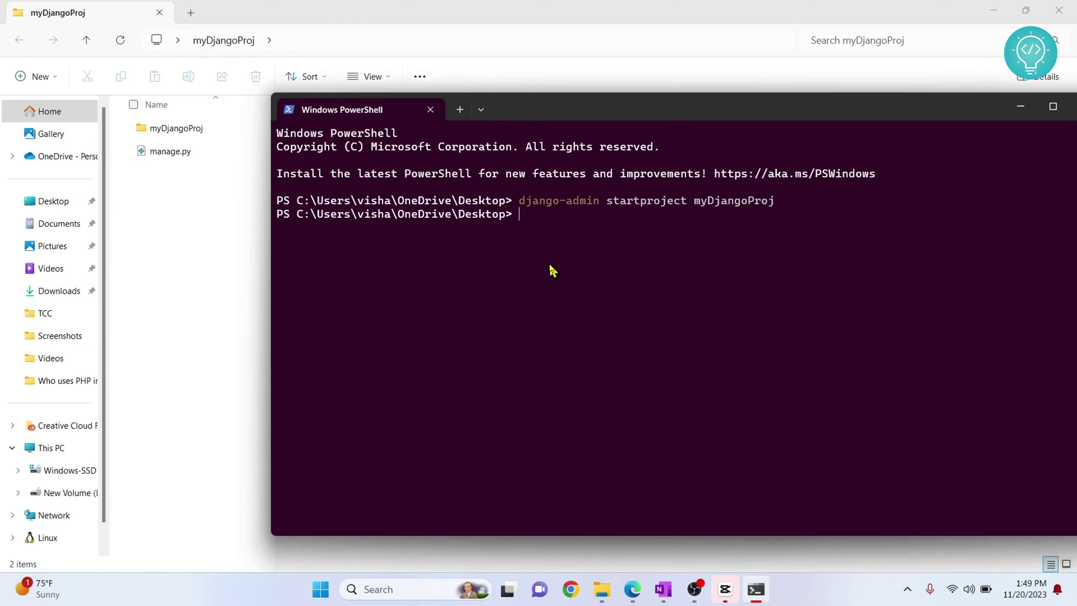
pyautogui.moveTo(584, 107); pyautogui.dragTo(463, 92)
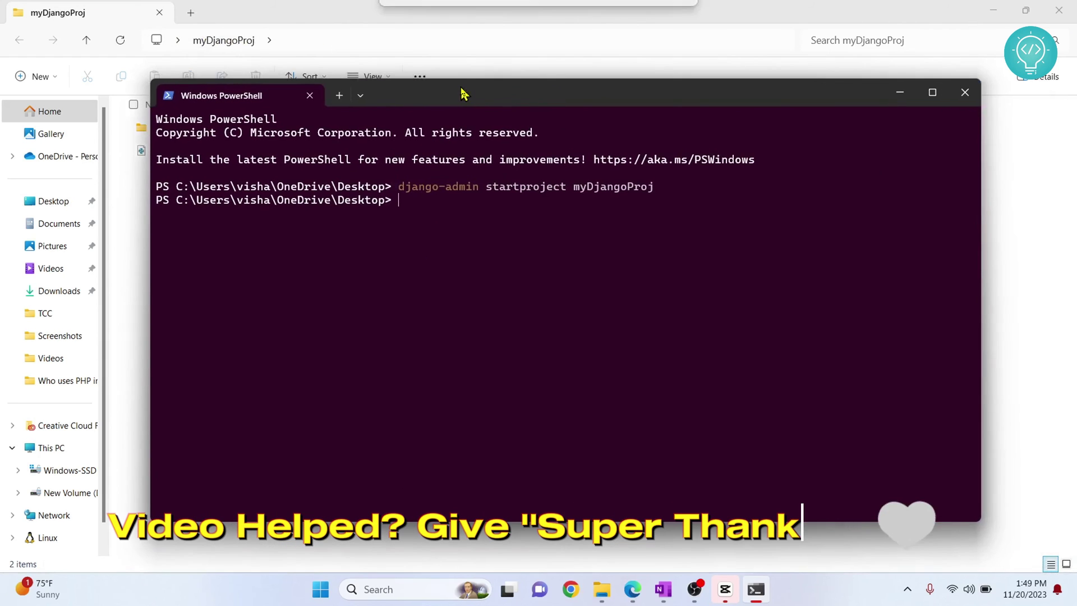
pyautogui.write('cd my')
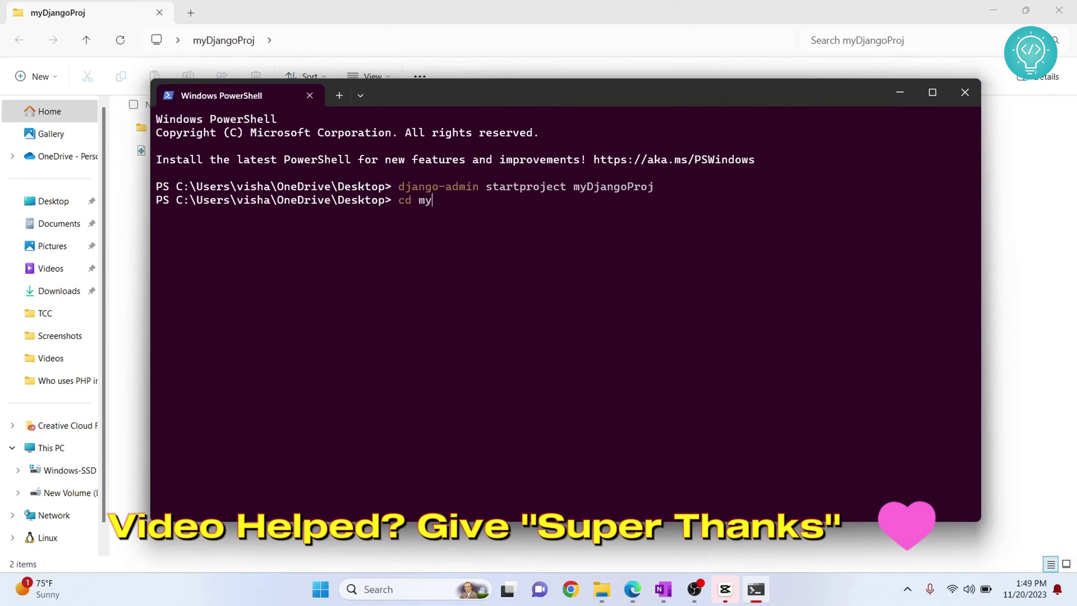
pyautogui.write('Dj')
pyautogui.press('Tab')
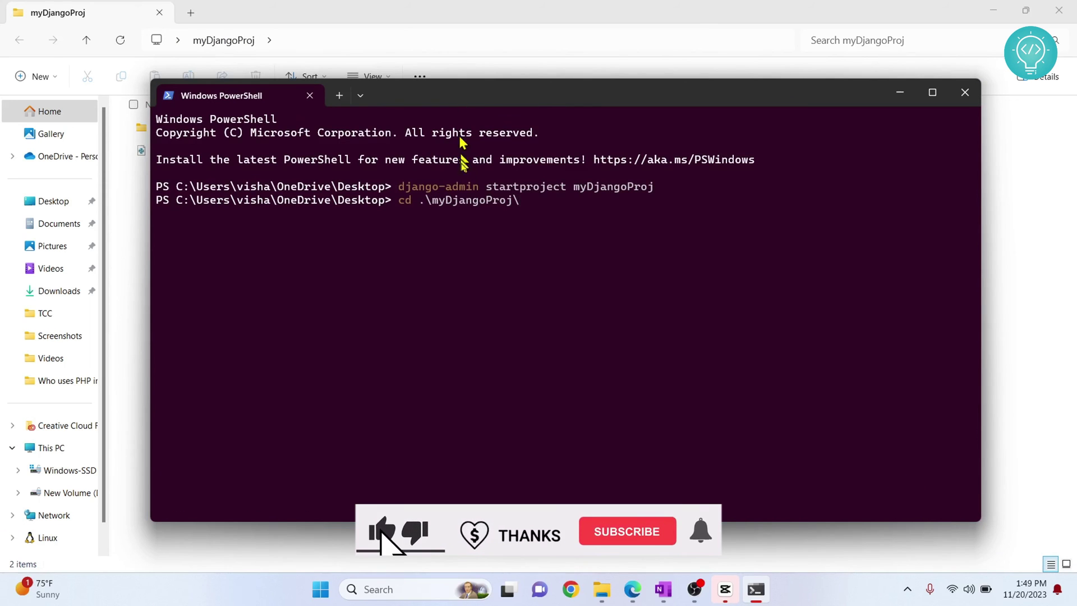
pyautogui.press('Return')
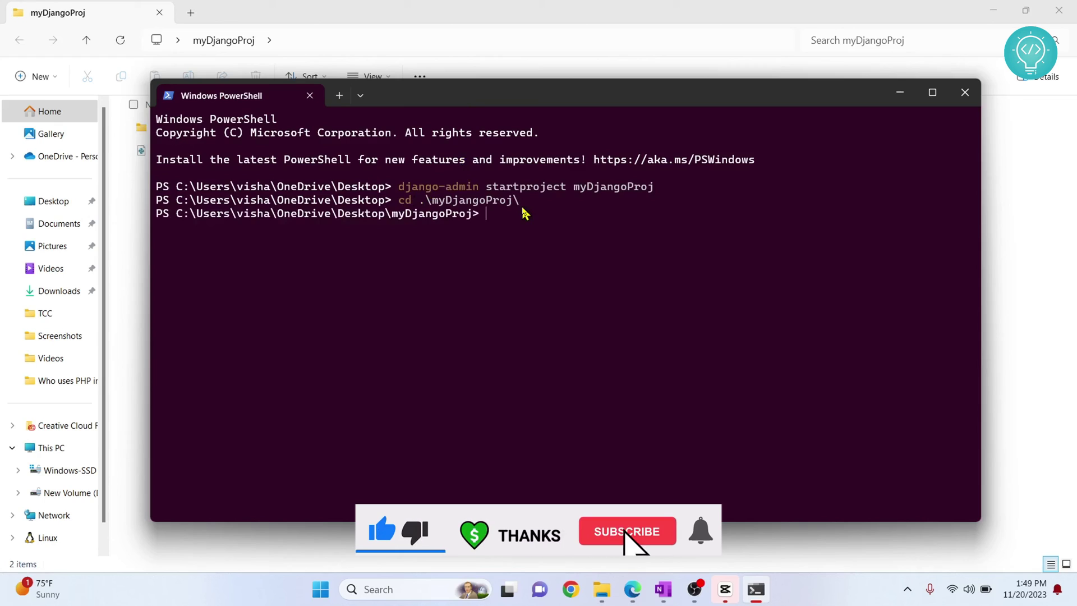
pyautogui.write('p')
pyautogui.write(' manage.py runserver')
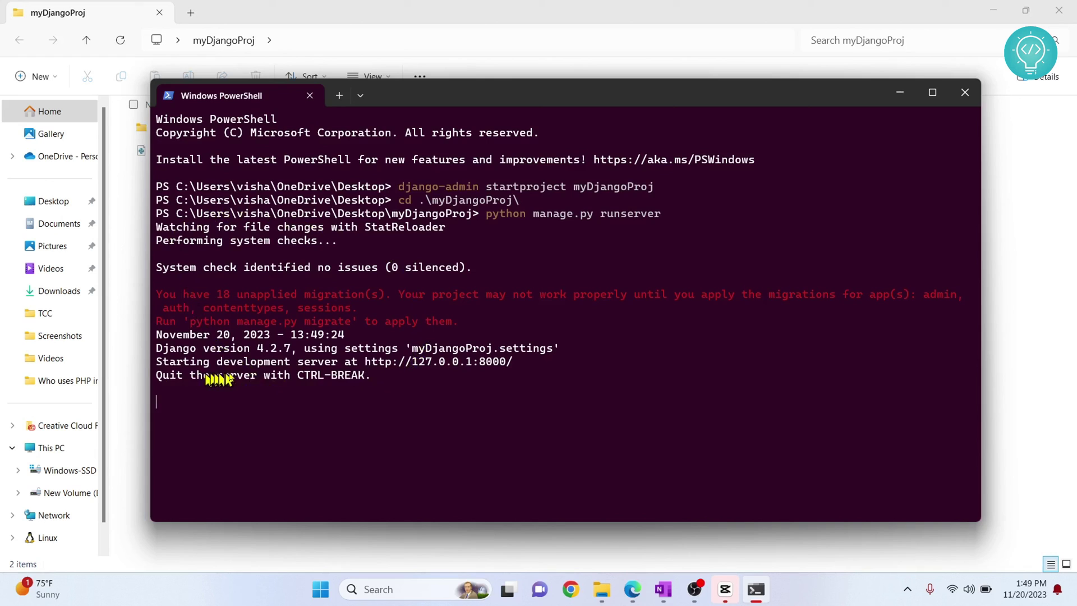
pyautogui.keyDown('ctrl'); pyautogui.click(389, 364); pyautogui.keyUp('ctrl')
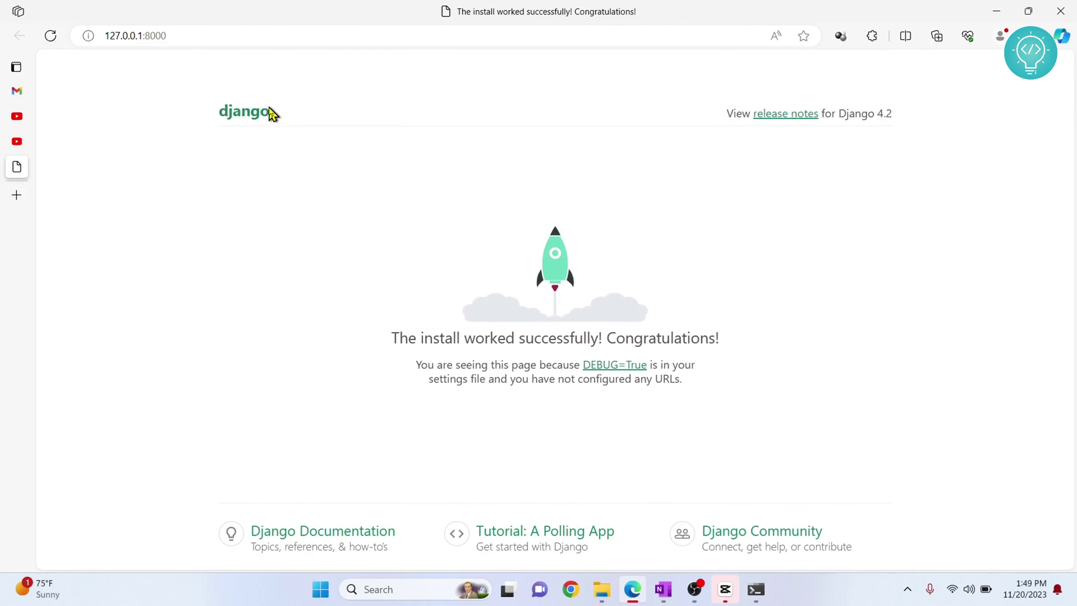
pyautogui.scroll(-1, 269, 114)
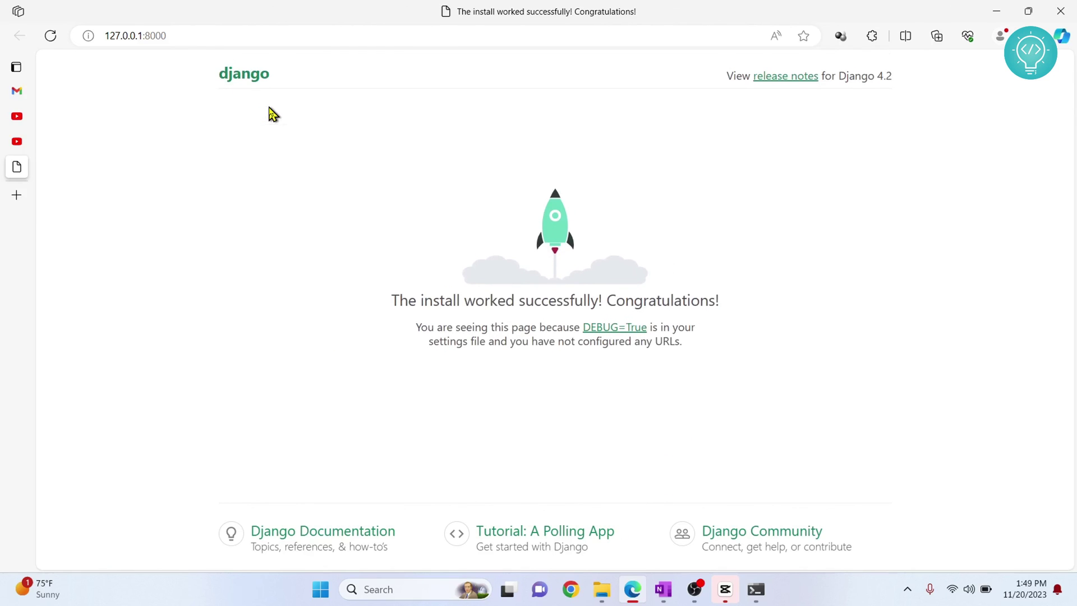
# Step: Stop the server with Ctrl+C in PowerShell, then reload 127.0.0.1:8000 in Edge
pyautogui.hotkey('alt', 'Tab')
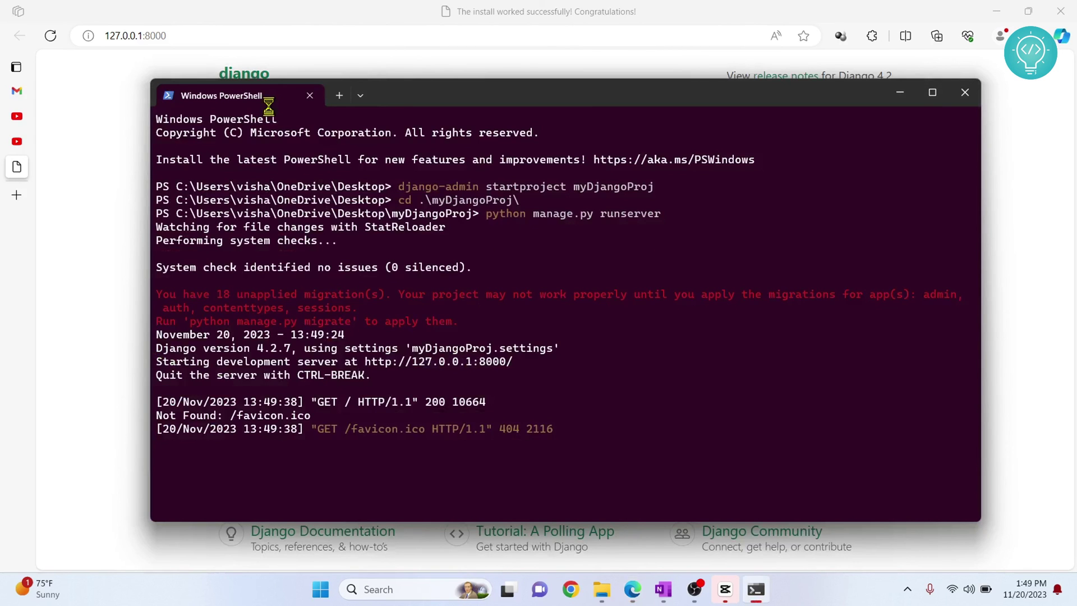
pyautogui.hotkey('ctrl', 'c')
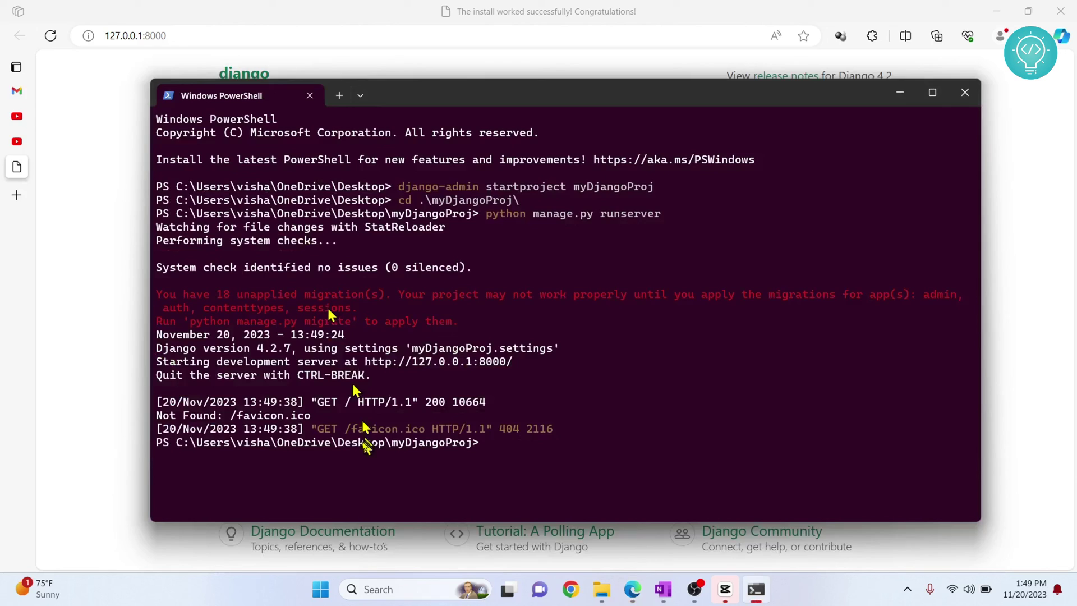
pyautogui.hotkey('alt', 'Tab')
pyautogui.press('F5')
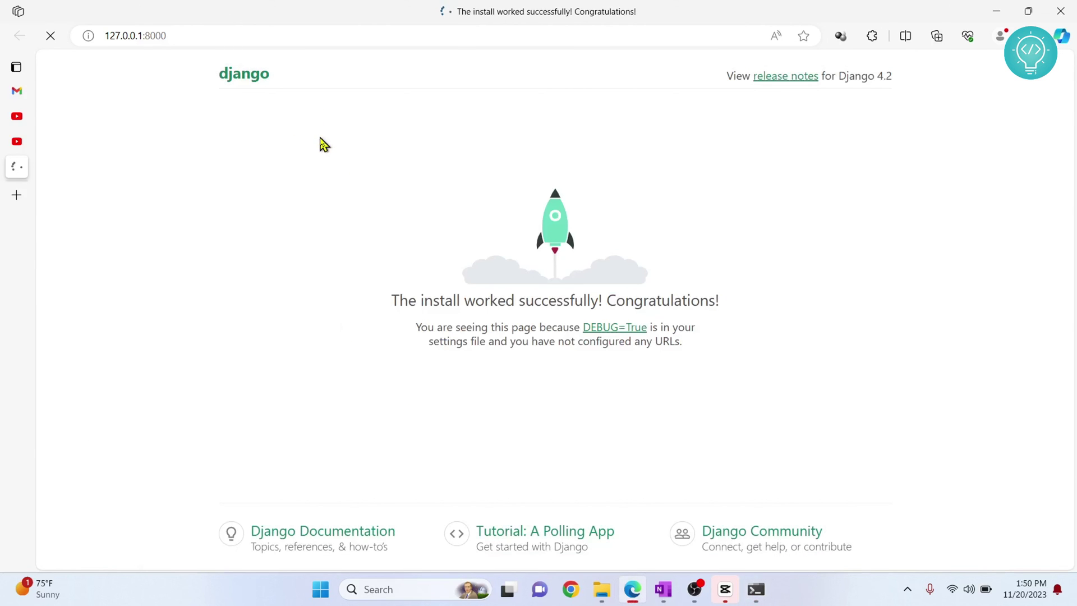
pyautogui.press('F5')
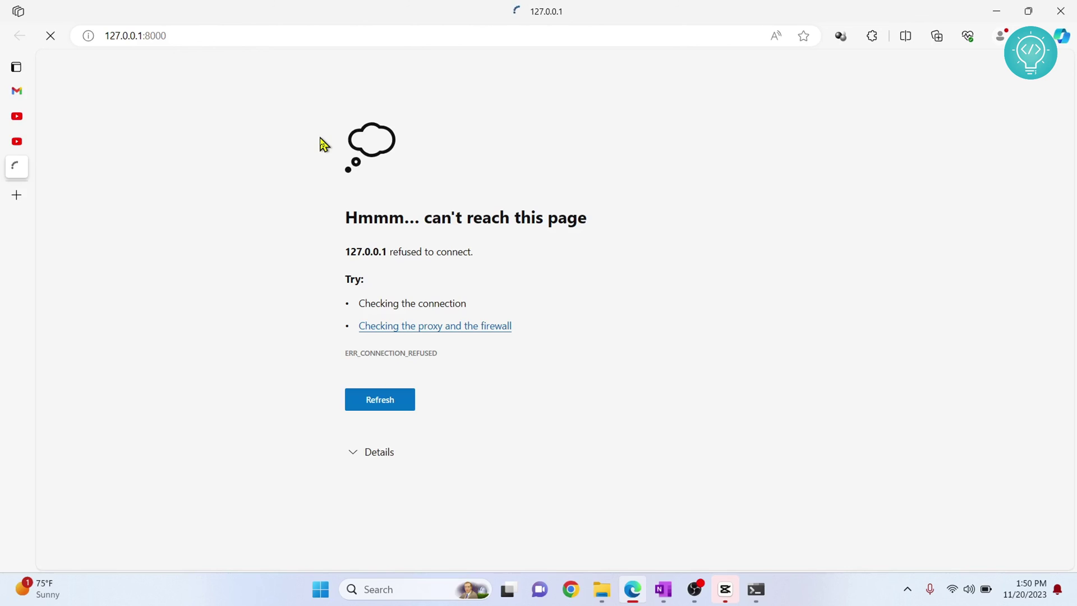